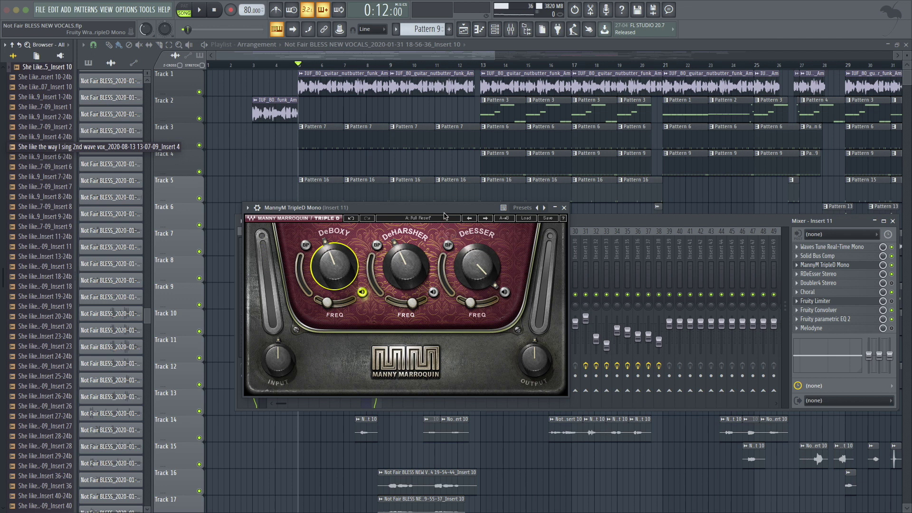
# Step: Position the Triple D window and trim its input gain to -0.5 dB
pyautogui.moveTo(442, 211); pyautogui.dragTo(437, 224)
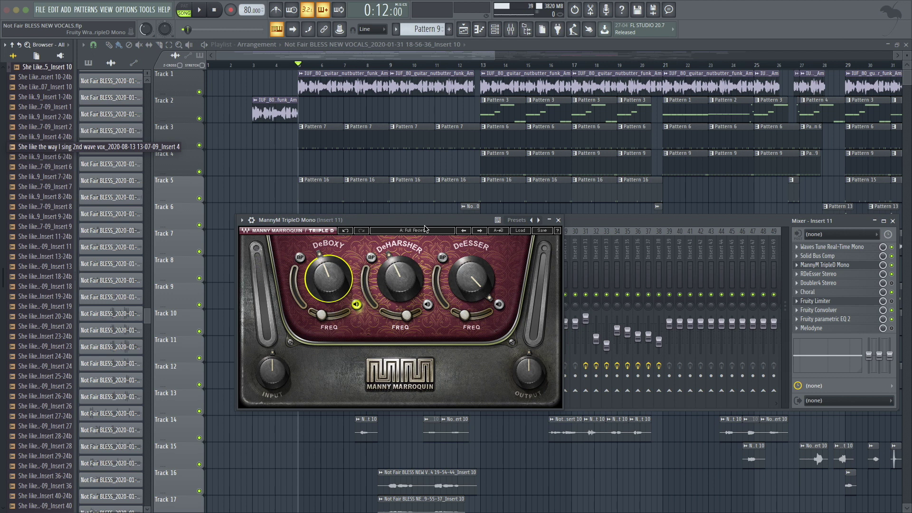
pyautogui.moveTo(448, 224)
pyautogui.mouseDown()
pyautogui.moveTo(470, 204)
pyautogui.moveTo(445, 223)
pyautogui.mouseUp()
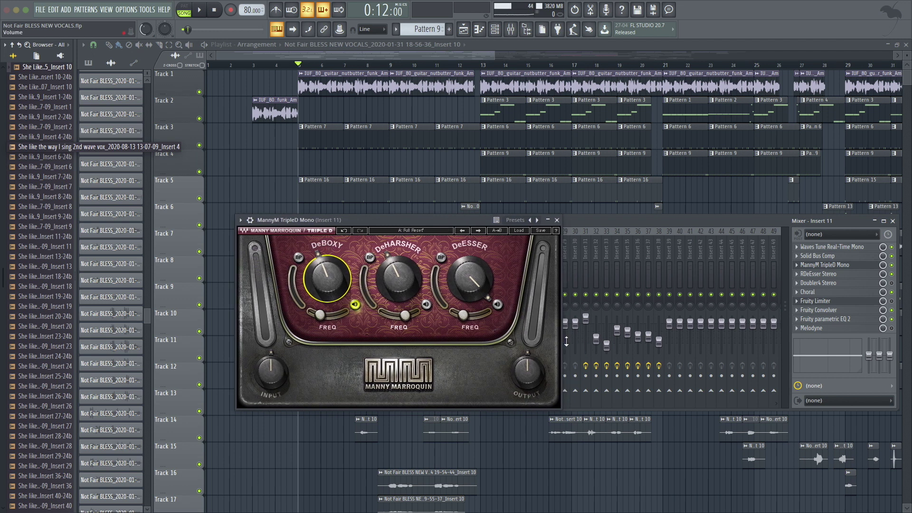
pyautogui.moveTo(271, 371); pyautogui.dragTo(271, 371)
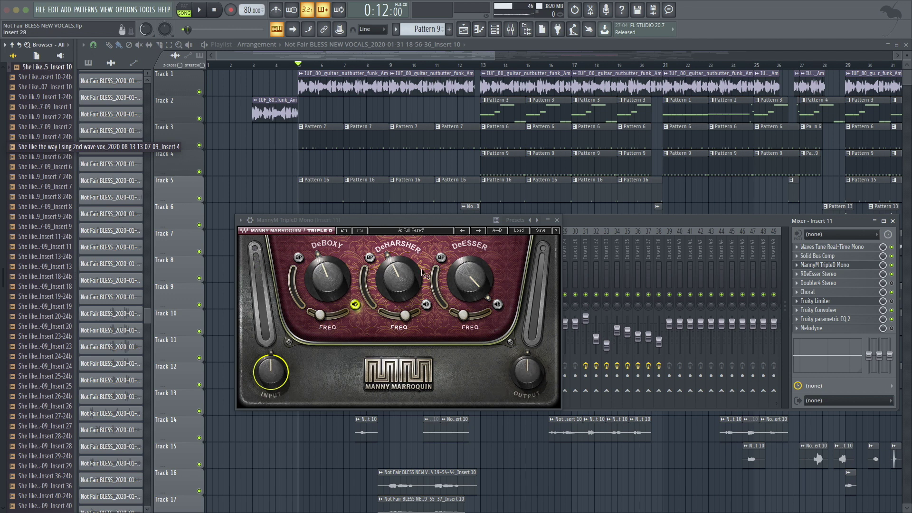
# Step: Try the DeHarsher, DeEsser and DeBoxy Listen buttons and start vocal playback
pyautogui.moveTo(423, 273)
pyautogui.click(426, 305)
pyautogui.click(497, 304)
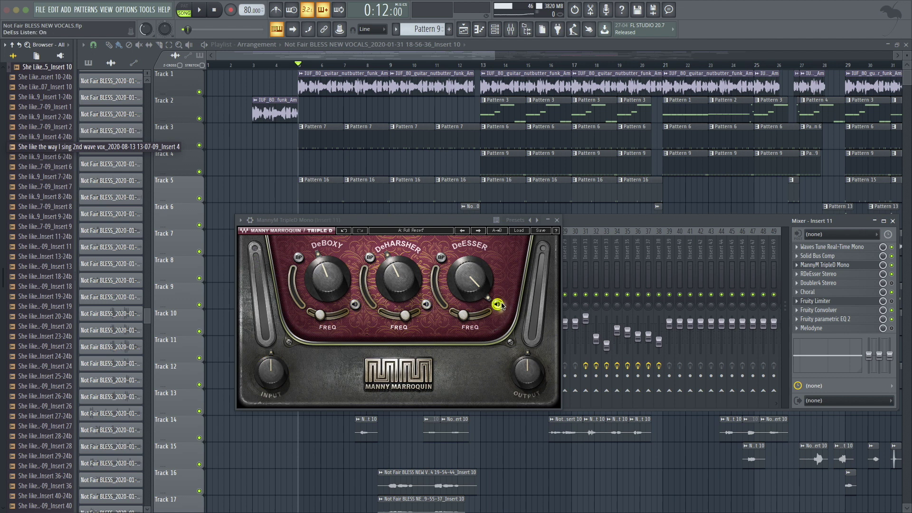
pyautogui.click(355, 304)
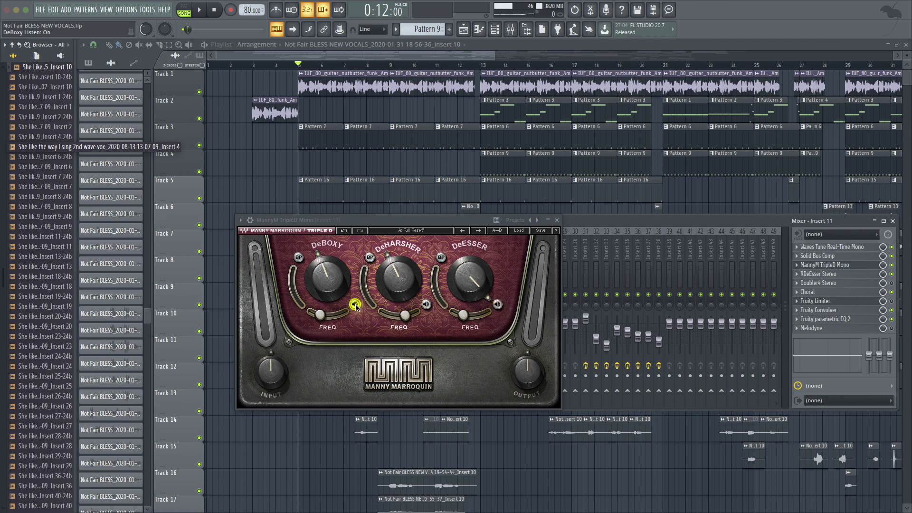
pyautogui.click(355, 305)
pyautogui.press('space')
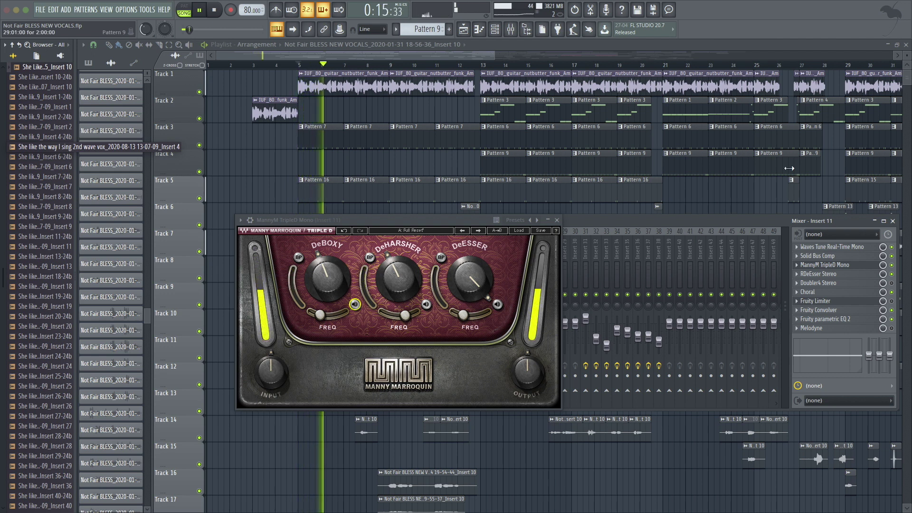
pyautogui.click(556, 219)
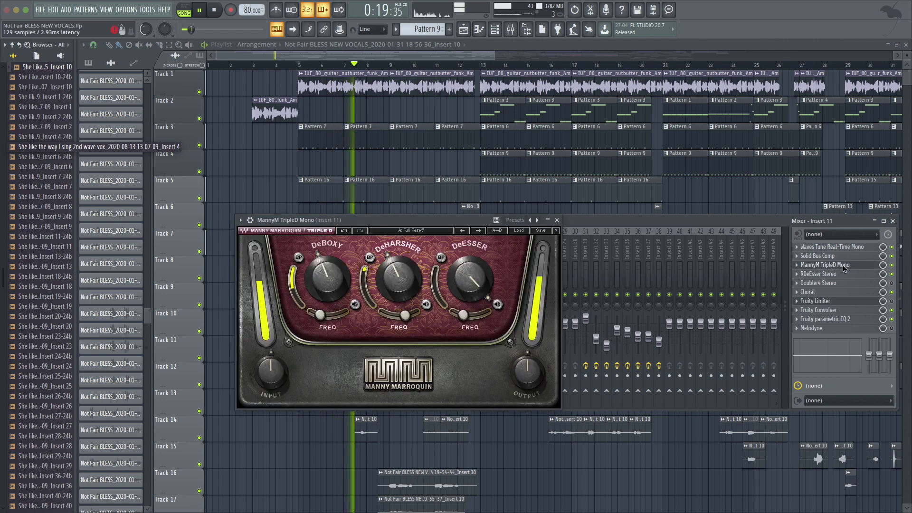
pyautogui.click(818, 264)
# Step: Solo the DeBoxy band and play the vocal to hear what it removes
pyautogui.press('space')
pyautogui.click(355, 304)
pyautogui.press('space')
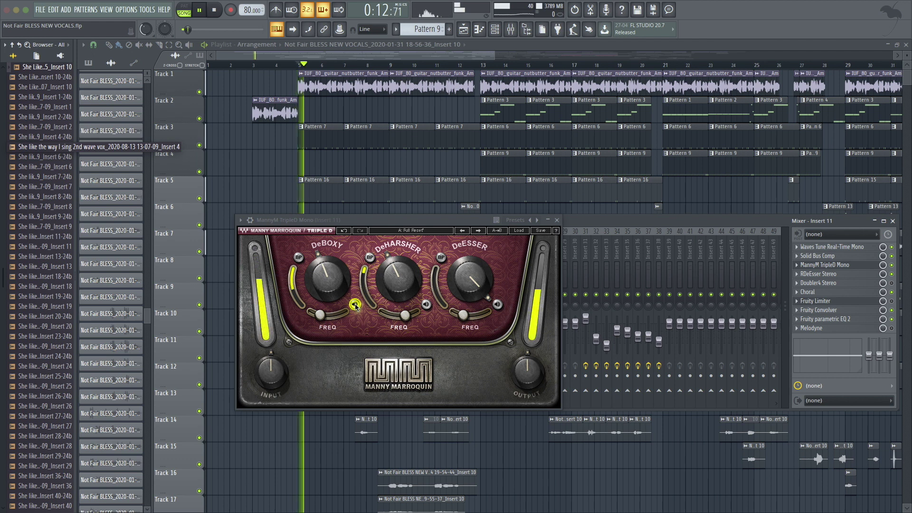
pyautogui.press('space')
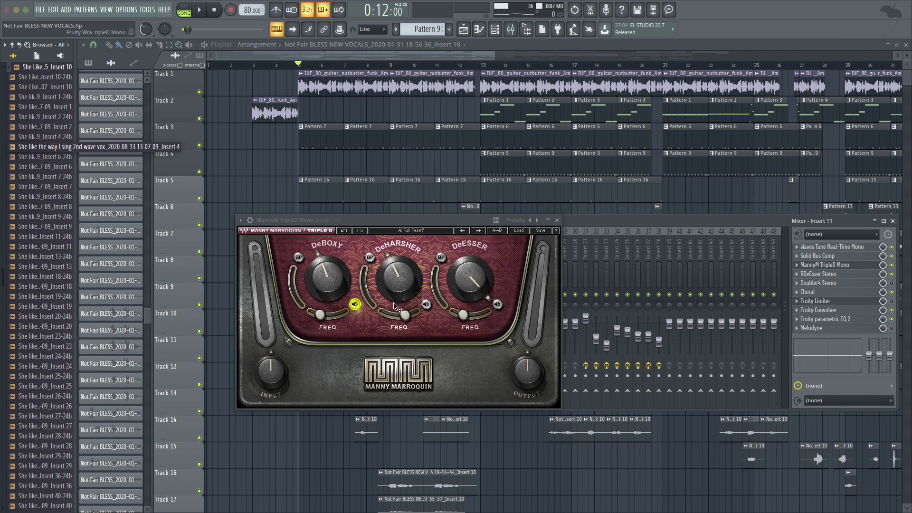
pyautogui.press('space')
# Step: Sweep the DeBoxy frequency to 21.6 and set its threshold to about 39.1 during playback
pyautogui.moveTo(325, 316)
pyautogui.mouseDown()
pyautogui.moveTo(334, 315)
pyautogui.moveTo(317, 315)
pyautogui.mouseUp()
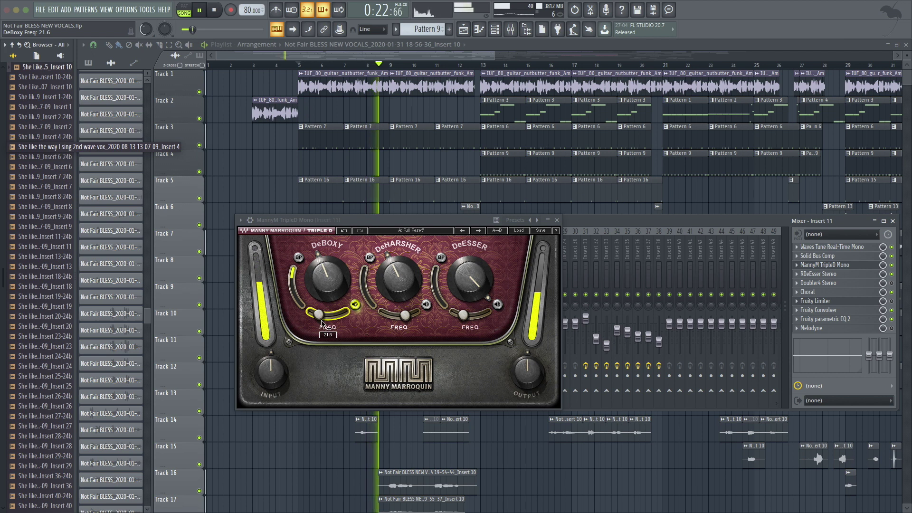
pyautogui.press('space')
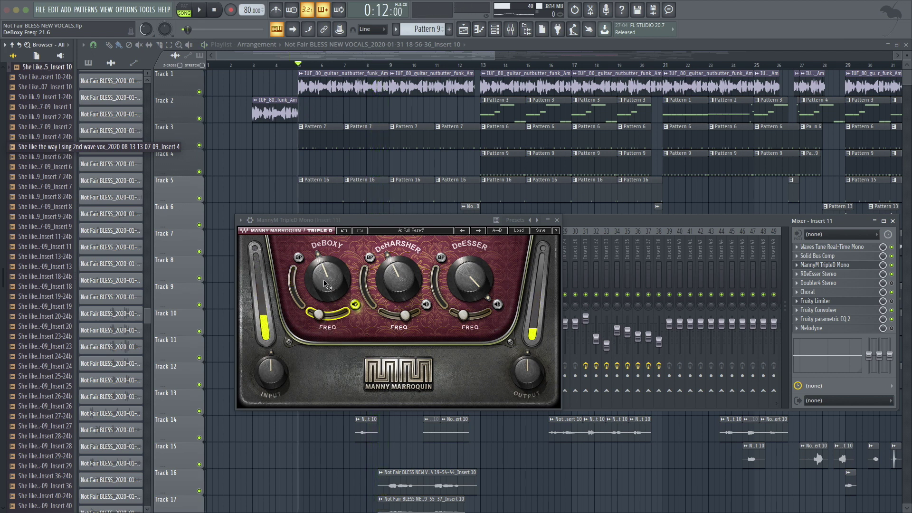
pyautogui.moveTo(328, 285)
pyautogui.mouseDown()
pyautogui.moveTo(320, 278)
pyautogui.moveTo(311, 286)
pyautogui.moveTo(321, 280)
pyautogui.mouseUp()
pyautogui.press('space')
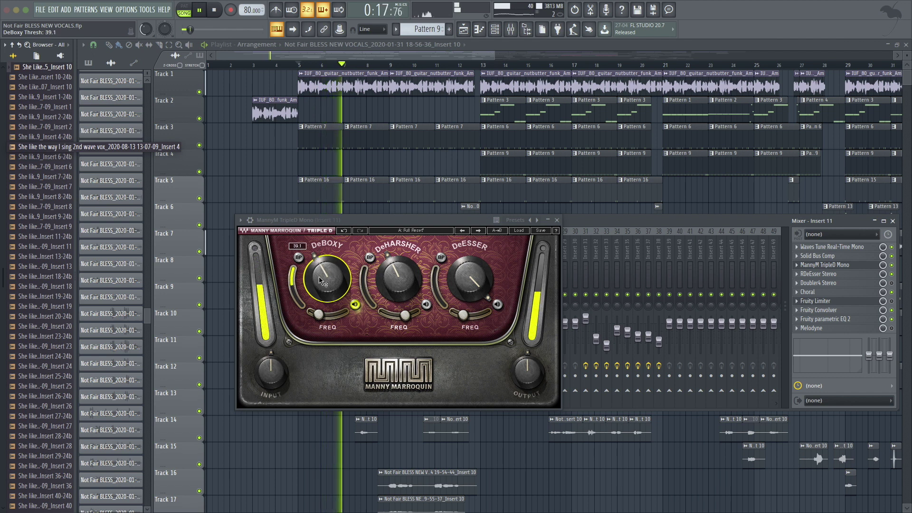
pyautogui.press('space')
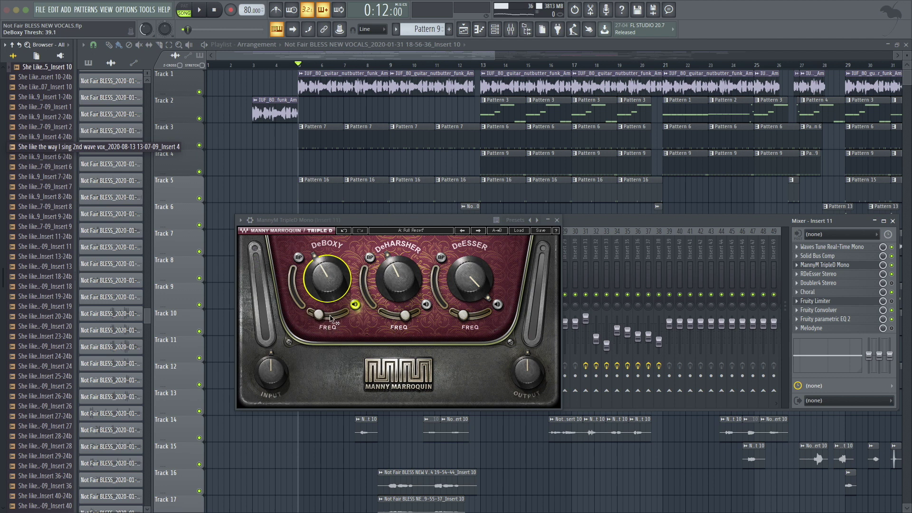
pyautogui.moveTo(327, 318)
pyautogui.moveTo(306, 267)
pyautogui.moveTo(325, 291)
# Step: Solo the DeHarsher band and play the vocal briefly
pyautogui.click(426, 306)
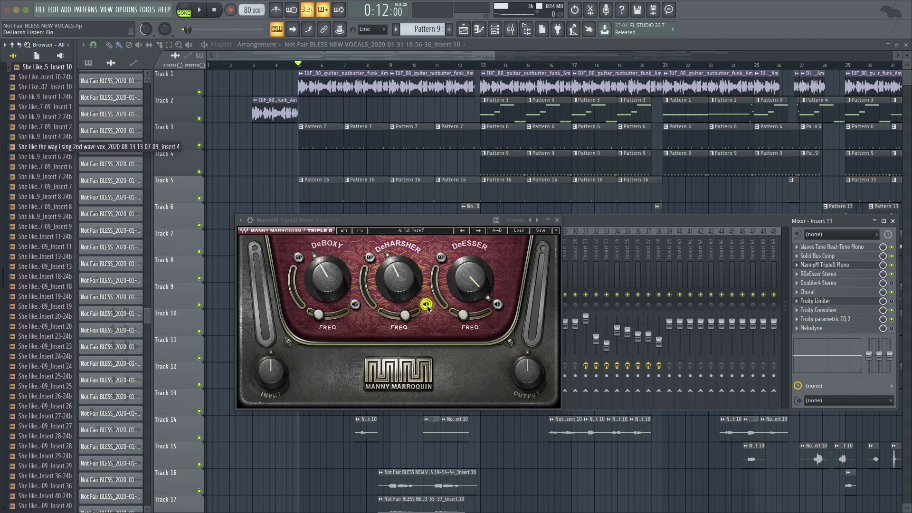
pyautogui.moveTo(419, 276)
pyautogui.press('space')
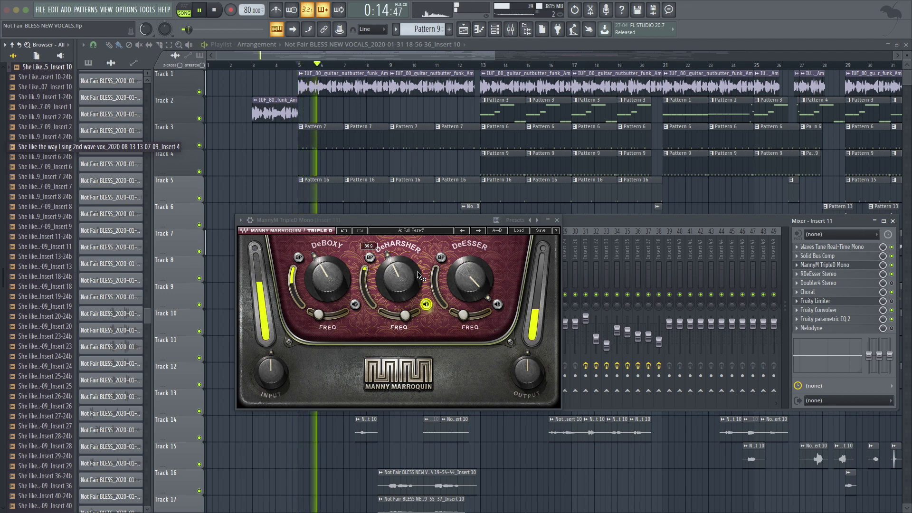
pyautogui.press('space')
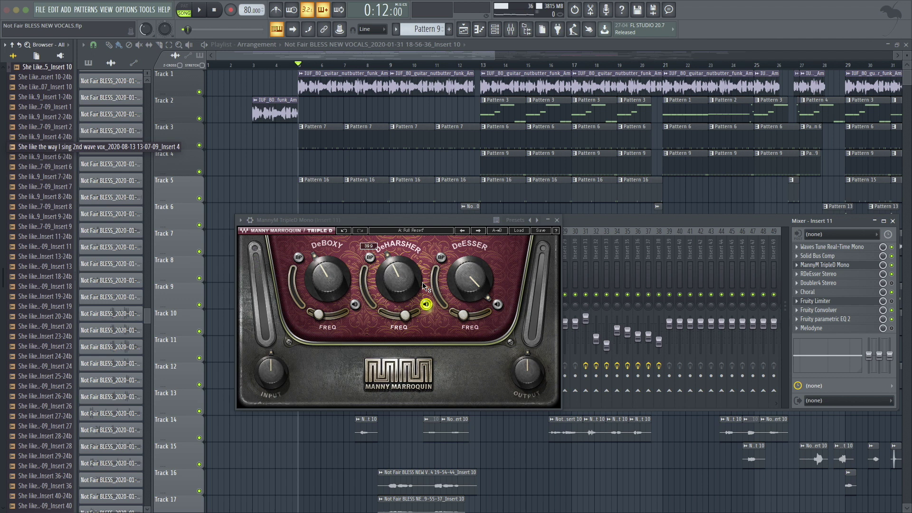
# Step: Raise the DeHarsher frequency to about 77.5 while playing back to check it
pyautogui.press('space')
pyautogui.moveTo(409, 315)
pyautogui.mouseDown()
pyautogui.moveTo(401, 316)
pyautogui.moveTo(411, 318)
pyautogui.mouseUp()
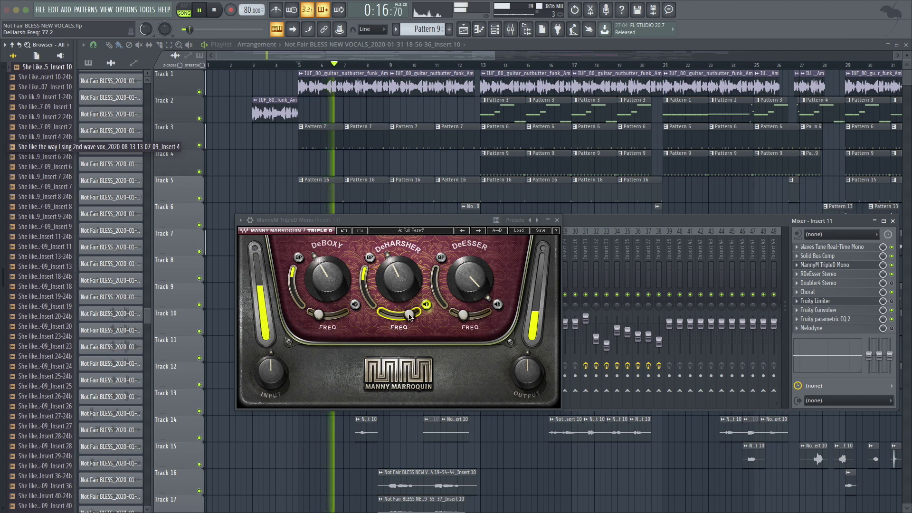
pyautogui.press('space')
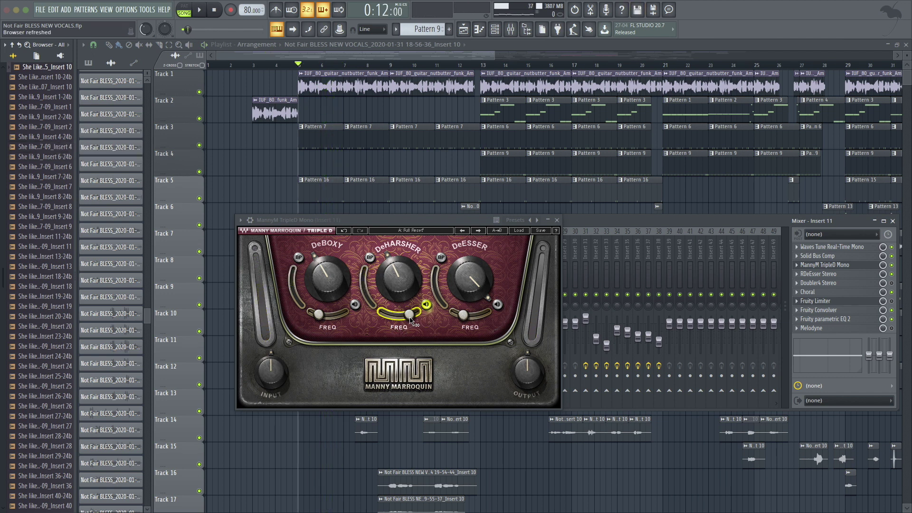
pyautogui.moveTo(411, 320)
pyautogui.moveTo(411, 320); pyautogui.dragTo(409, 314)
pyautogui.moveTo(412, 316)
pyautogui.press('space')
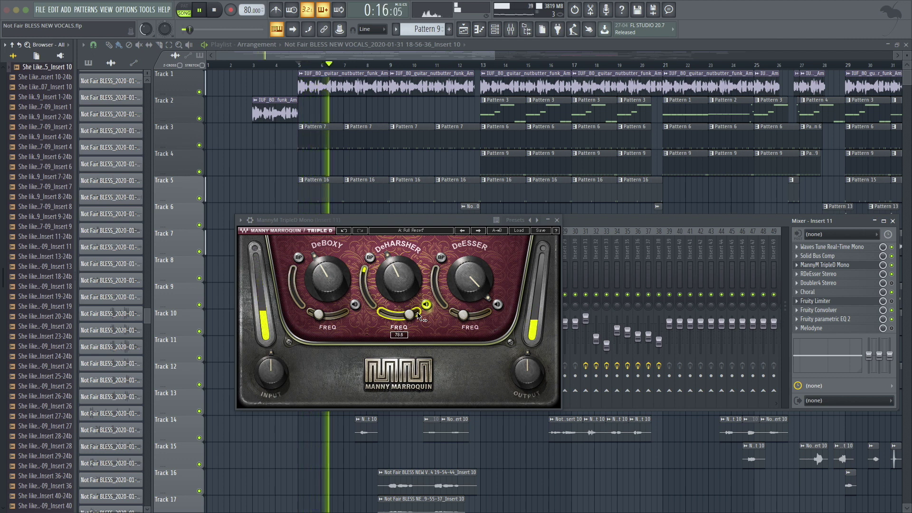
pyautogui.press('space')
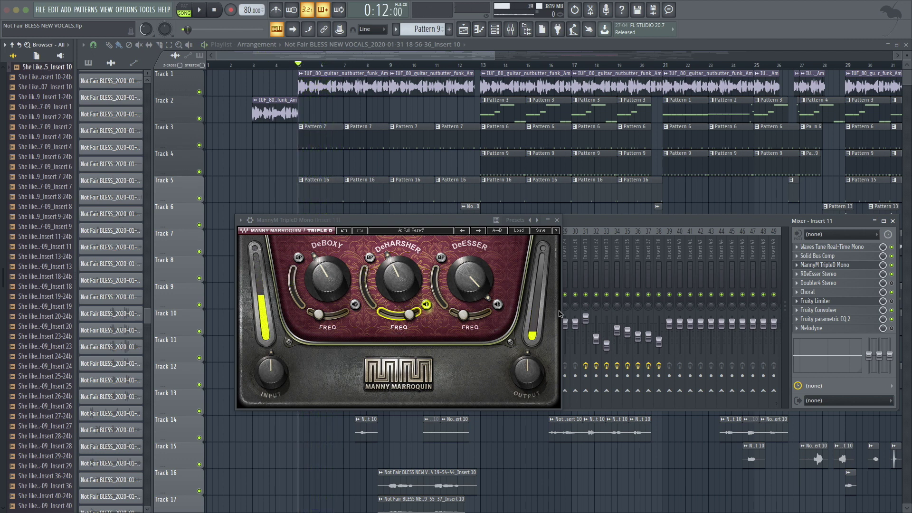
# Step: Solo the DeEsser band and raise its frequency to 38.7 during playback
pyautogui.click(496, 305)
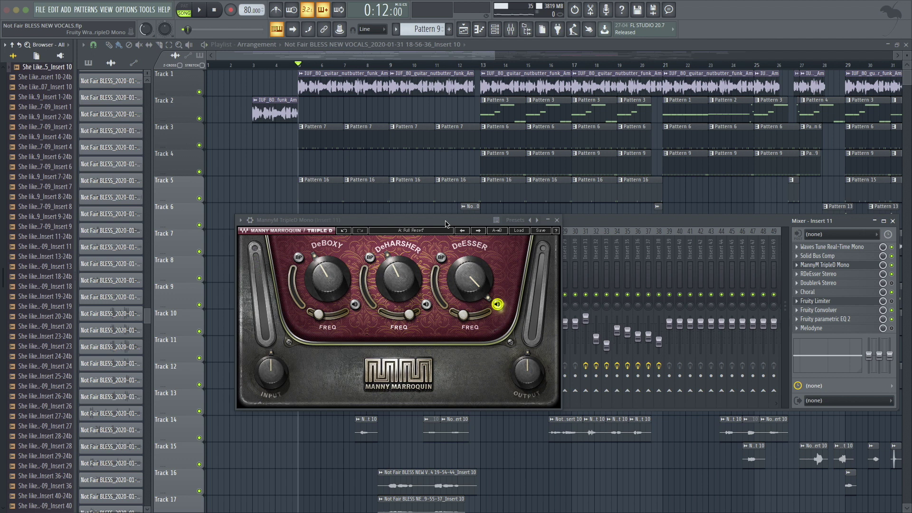
pyautogui.press('space')
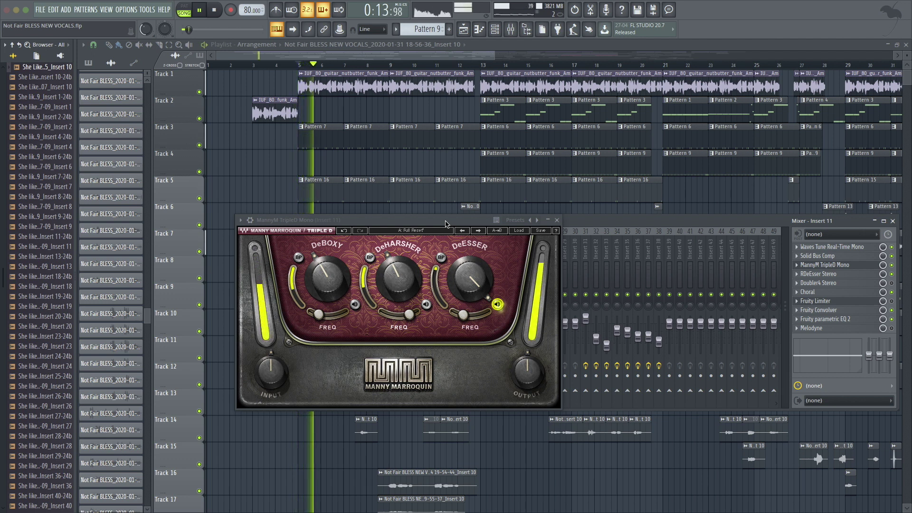
pyautogui.moveTo(475, 313)
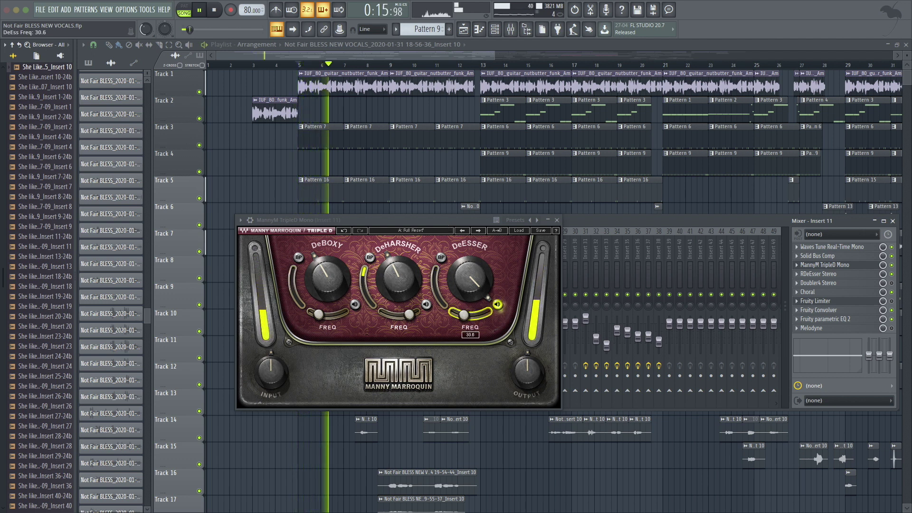
pyautogui.moveTo(463, 314); pyautogui.dragTo(468, 319)
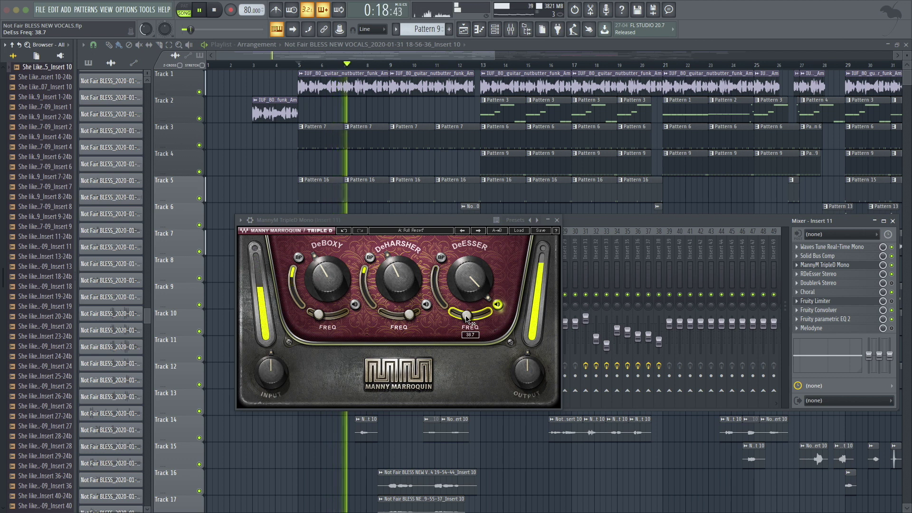
pyautogui.press('space')
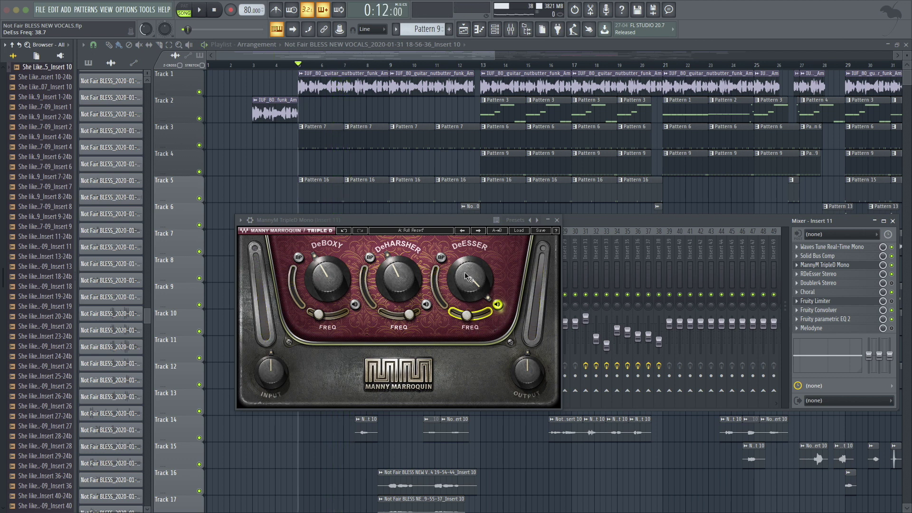
# Step: Open the RDeEsser Stereo plugin from the mixer for comparison, then close it
pyautogui.click(822, 274)
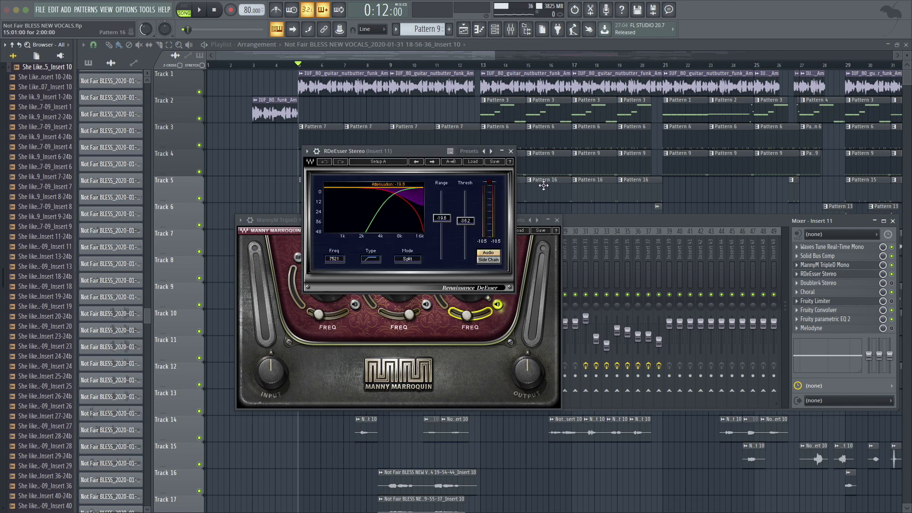
pyautogui.click(511, 151)
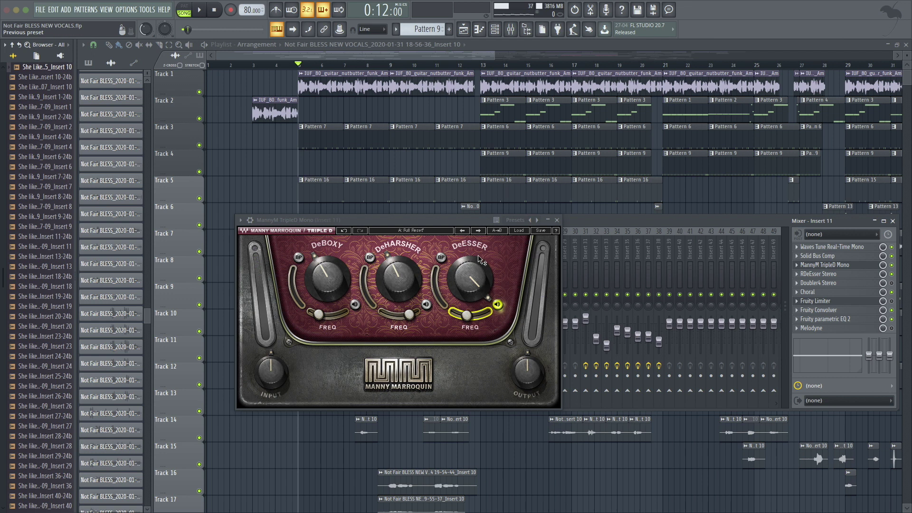
pyautogui.moveTo(480, 259)
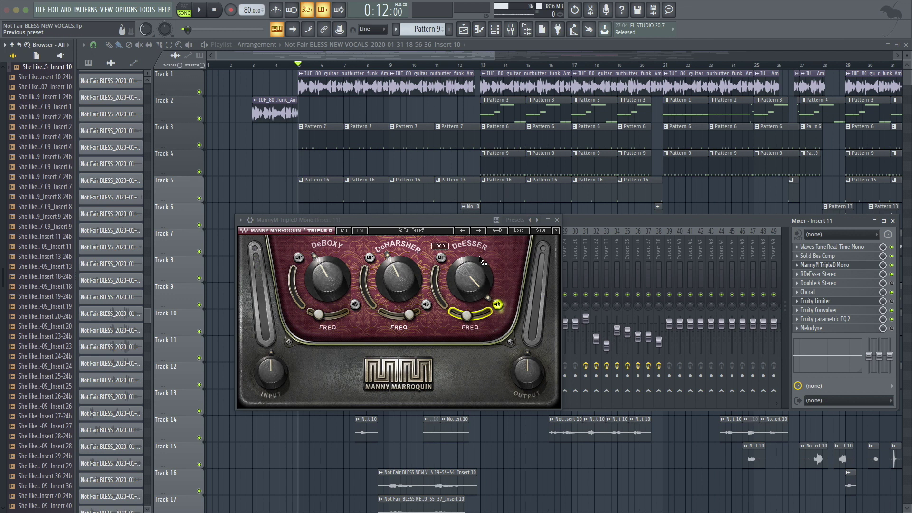